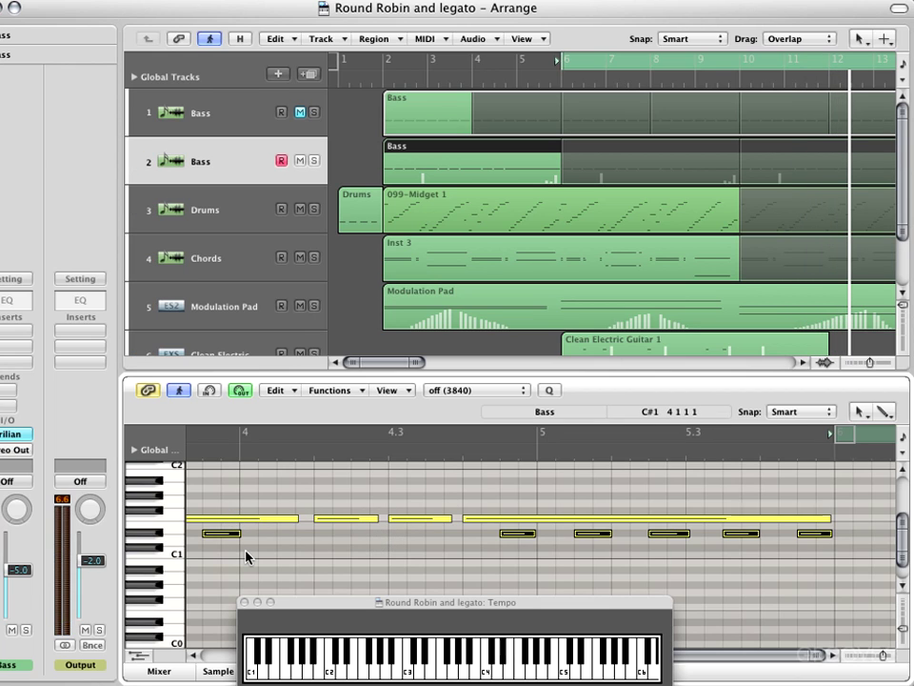
Open Trilian on the Bass track to show the Clean Fender - Full Range patch browser.
key(v)
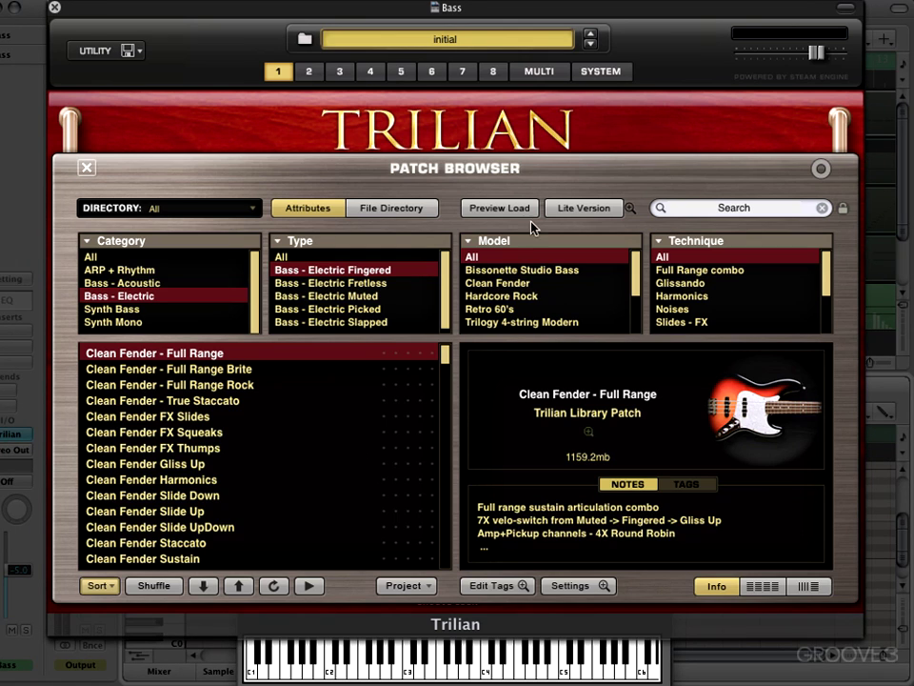
Open the Lite Version Options for the Clean Fender - Full Range patch.
click(622, 208)
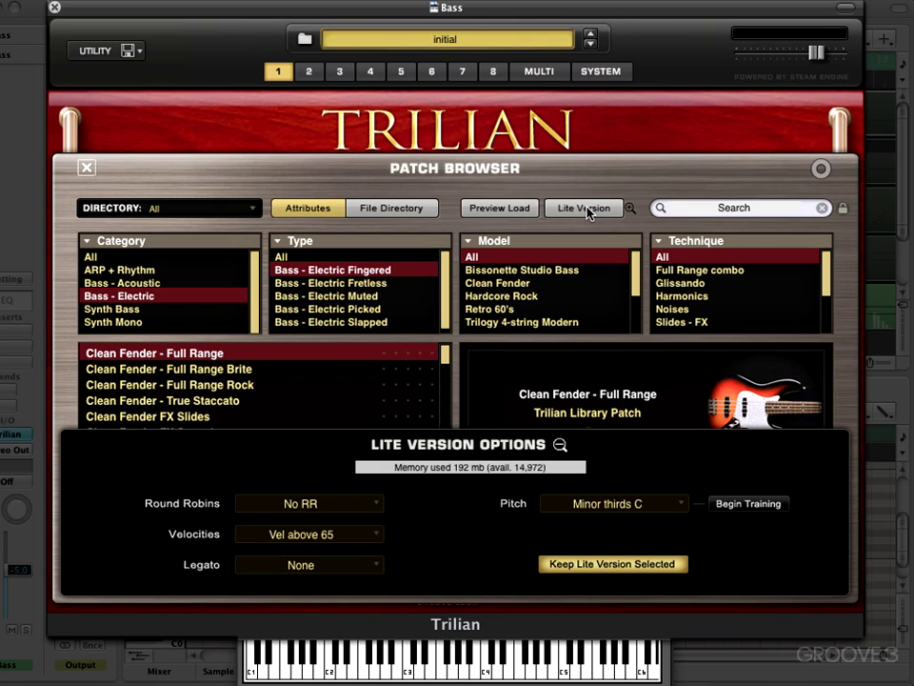
Set Round Robins to No limit, then check the System page showing 122 mb memory used.
click(350, 506)
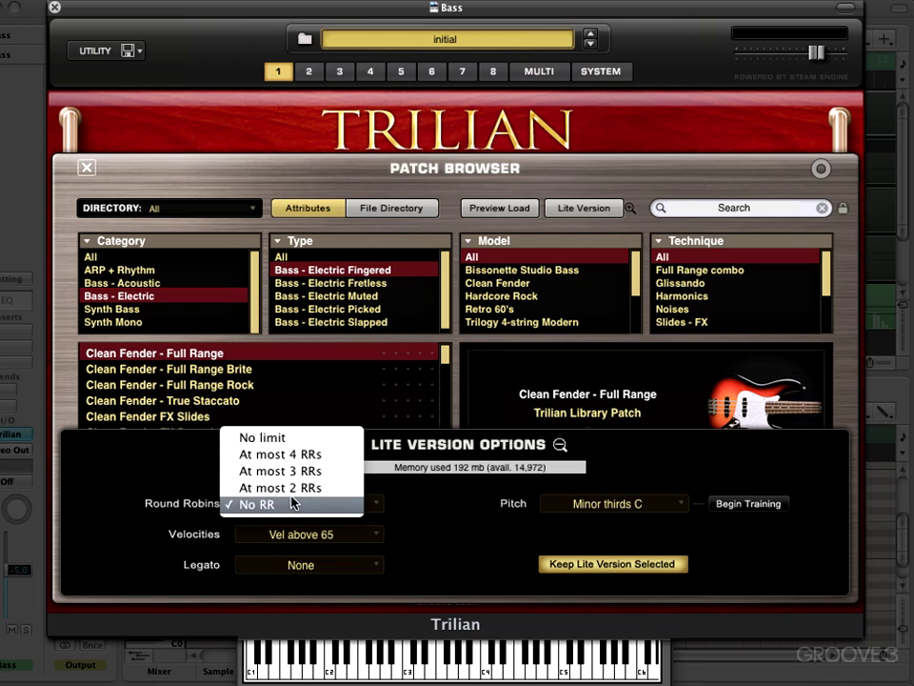
click(294, 457)
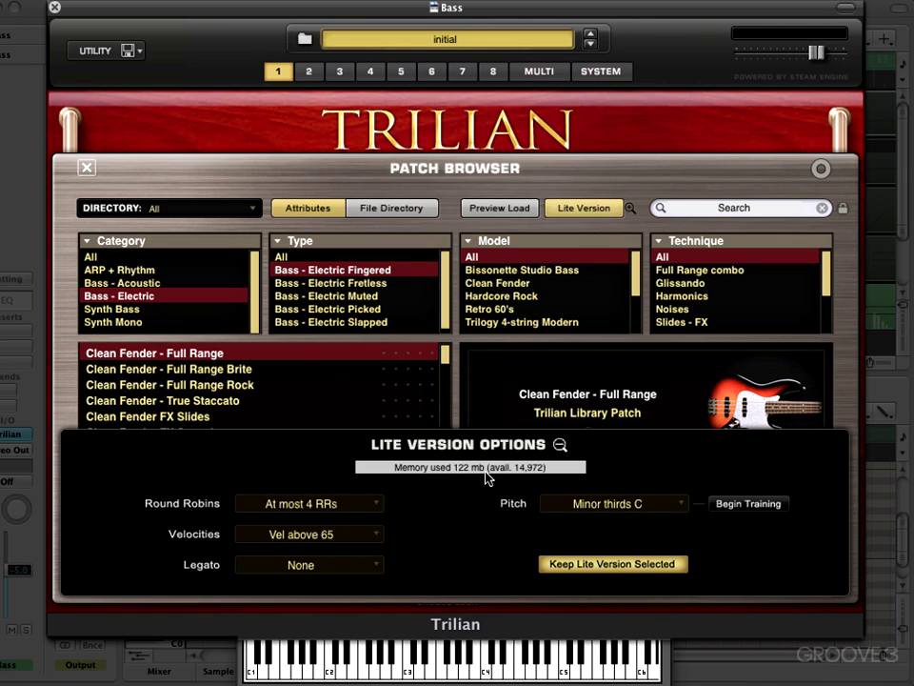
click(335, 506)
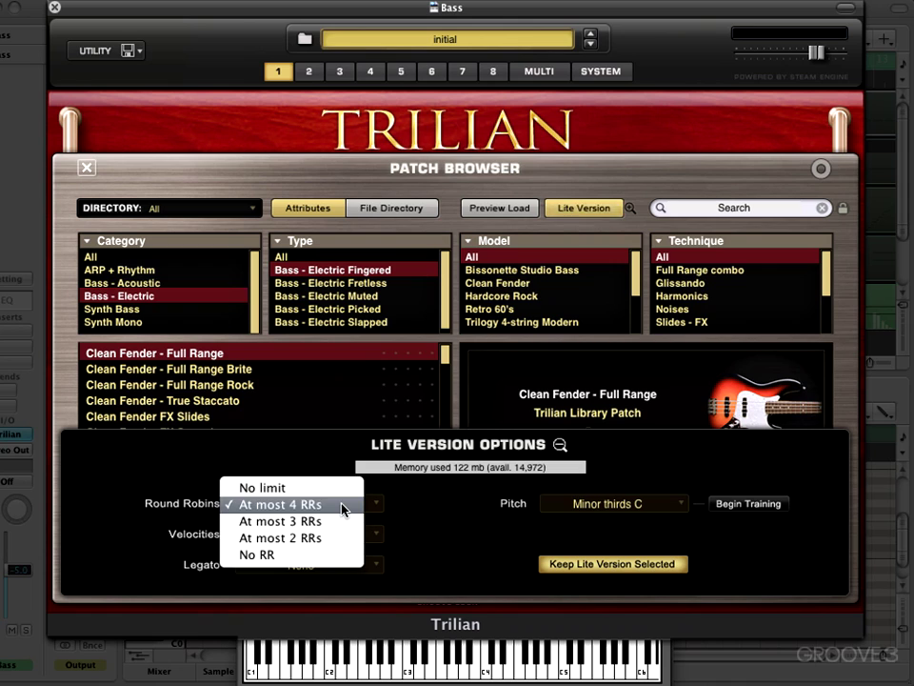
click(316, 487)
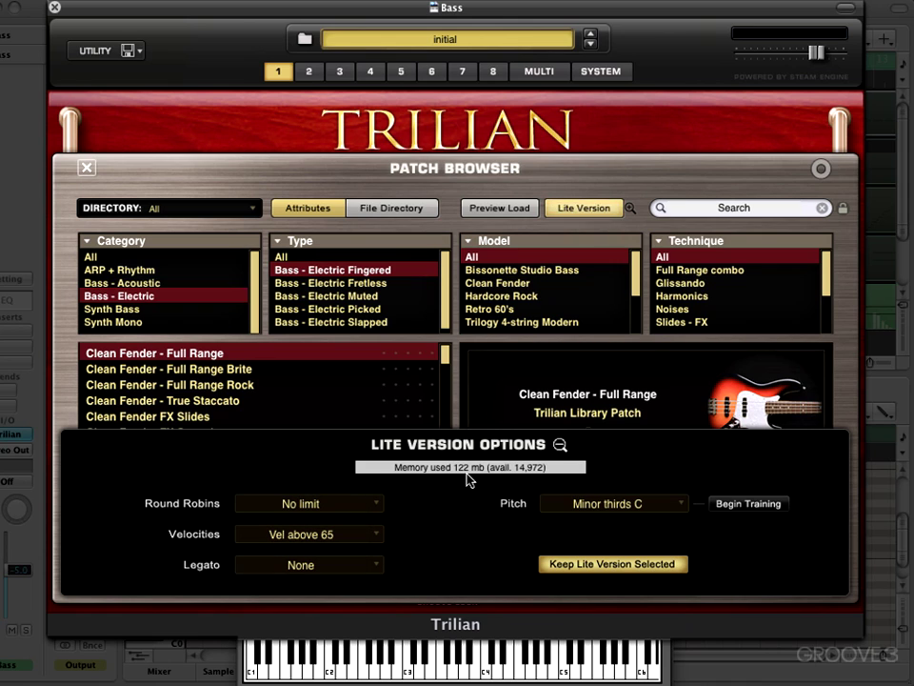
click(598, 74)
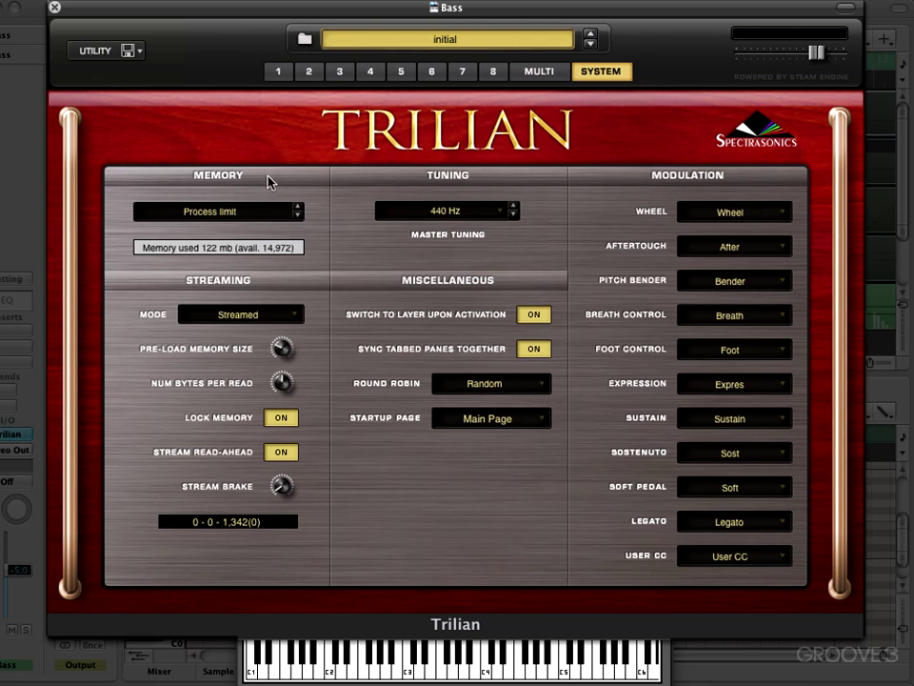
Back in part 1's Lite Version Options, set Round Robins to at most 3 RRs (91 mb).
click(282, 75)
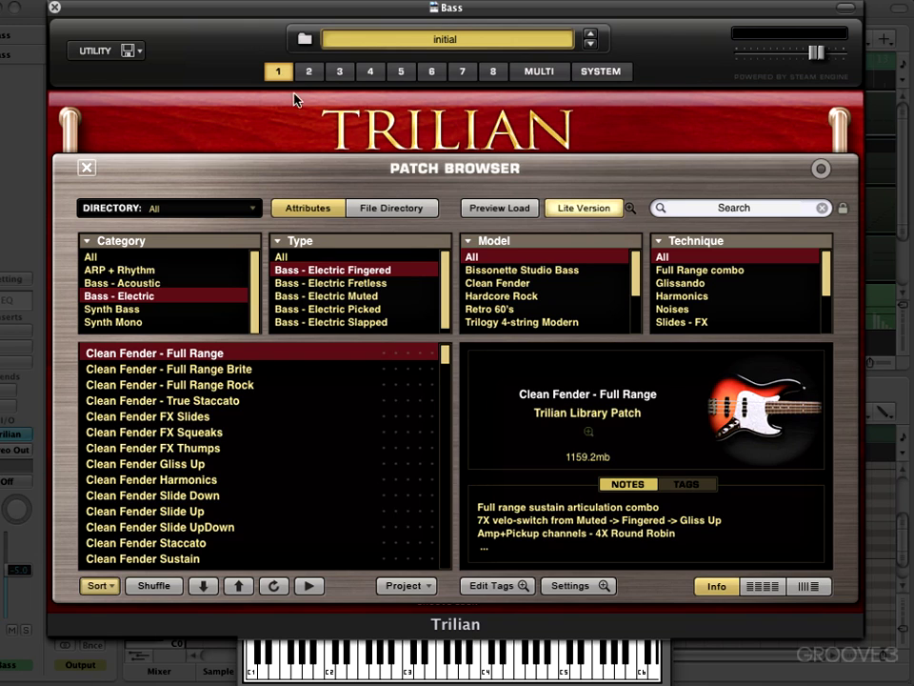
click(629, 207)
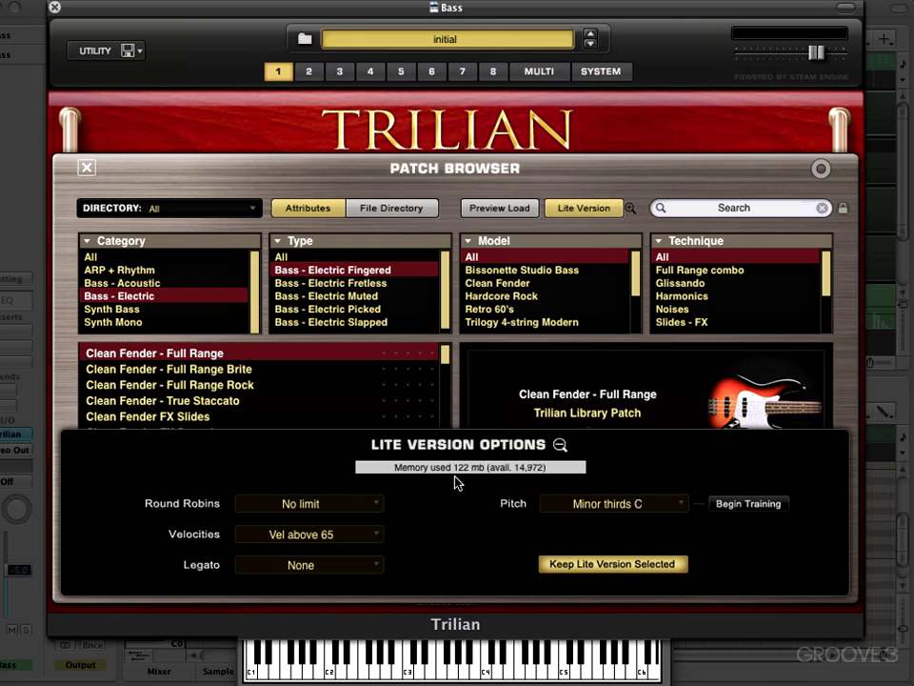
click(328, 511)
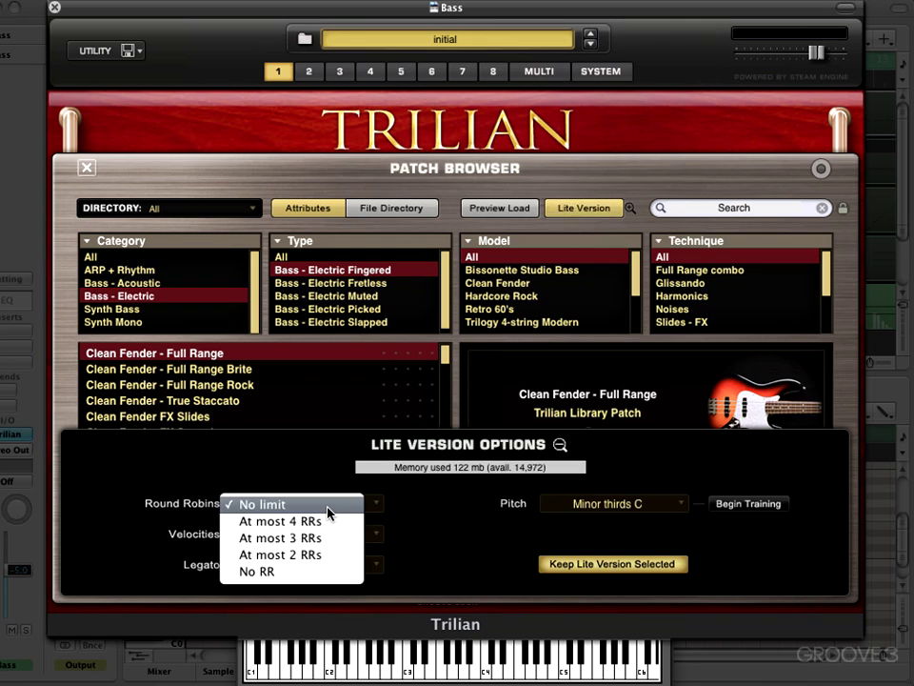
click(326, 521)
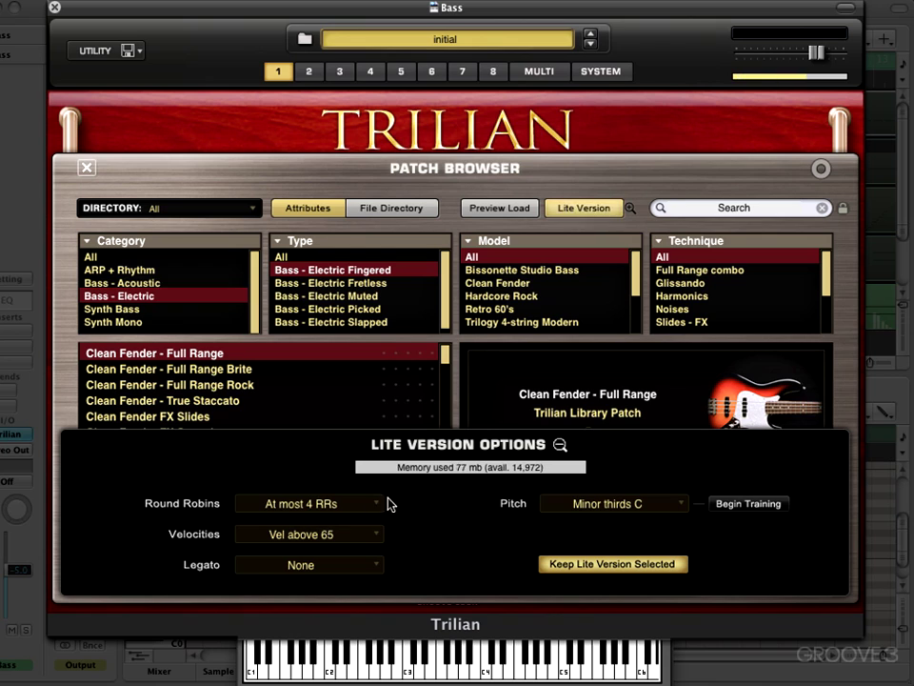
click(322, 508)
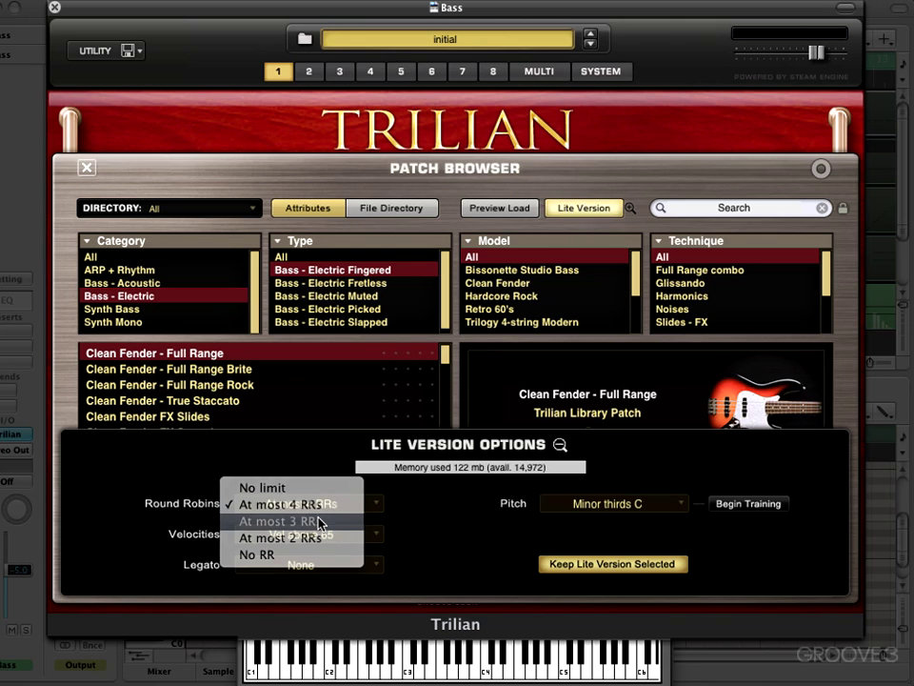
click(320, 522)
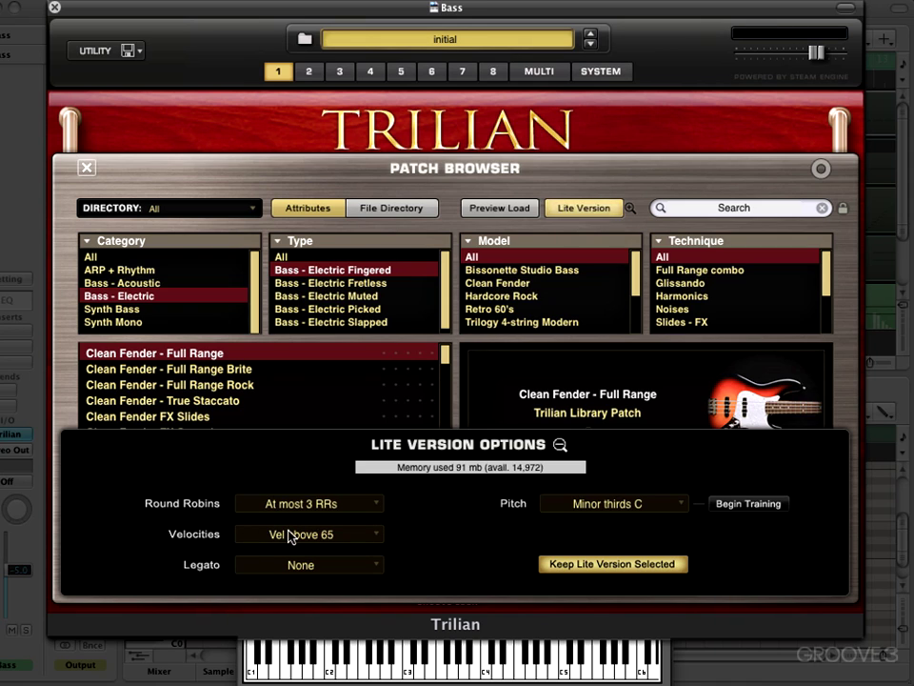
click(362, 543)
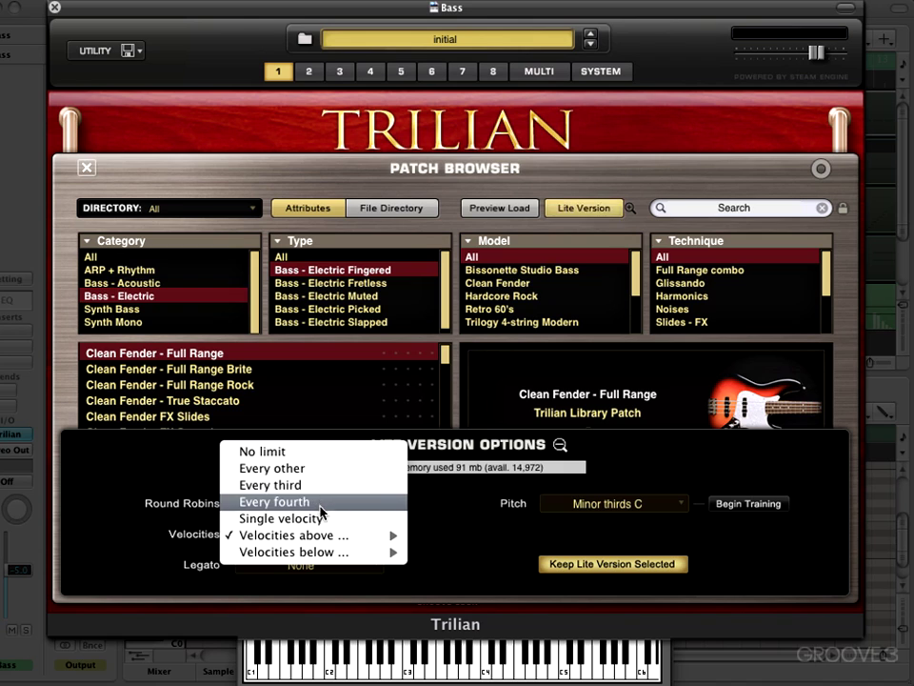
Keep velocities above 65 and set Legato to No limit.
mouse_move(337, 536)
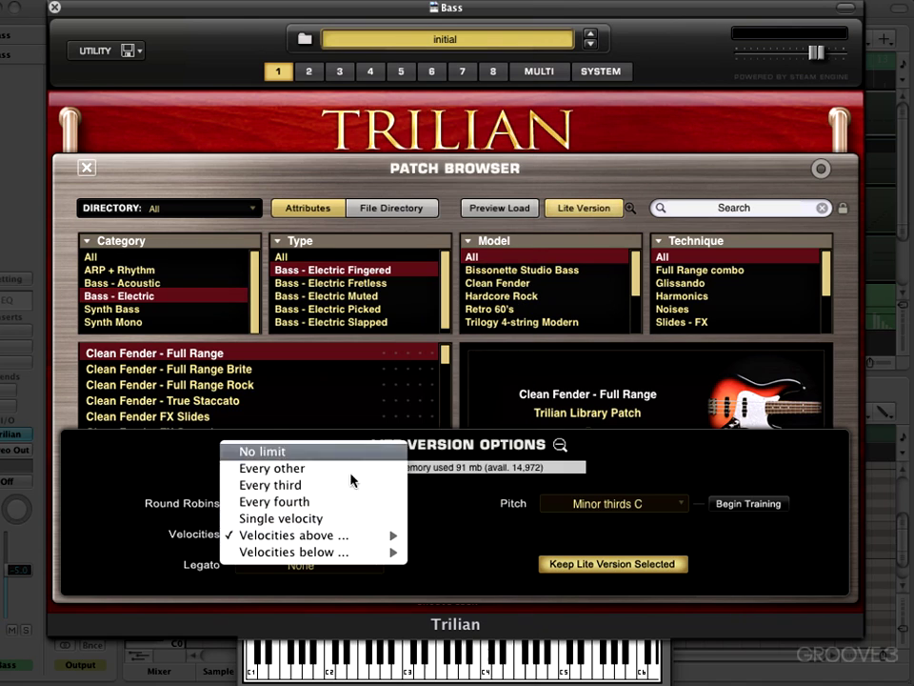
click(105, 545)
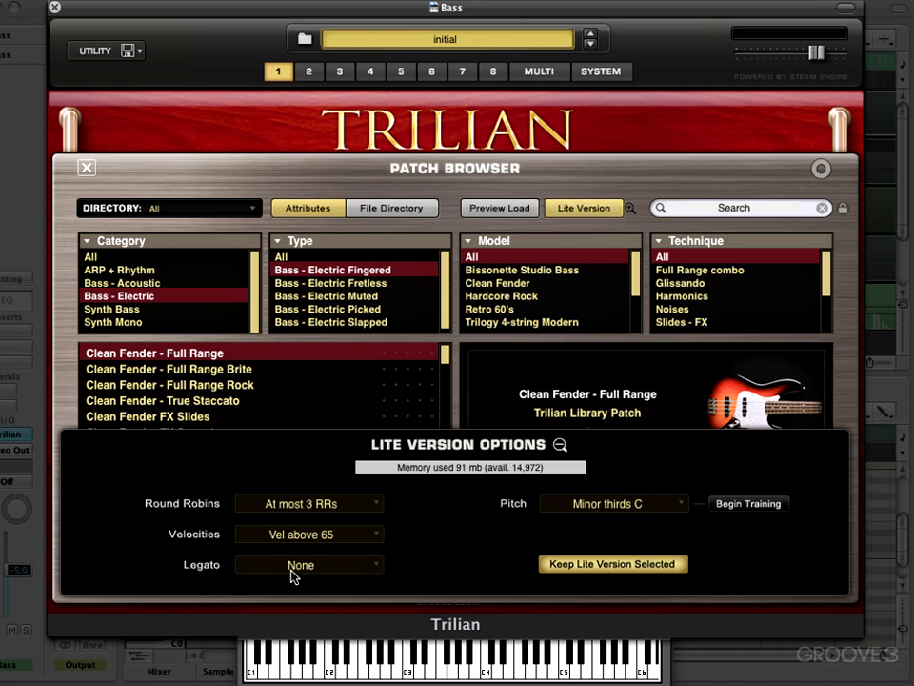
click(320, 569)
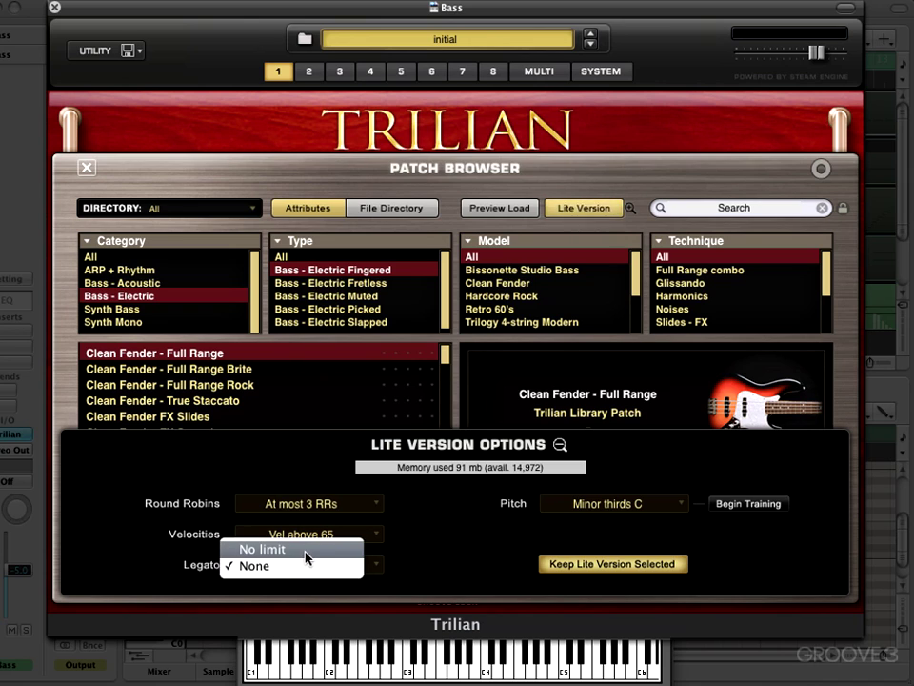
click(305, 550)
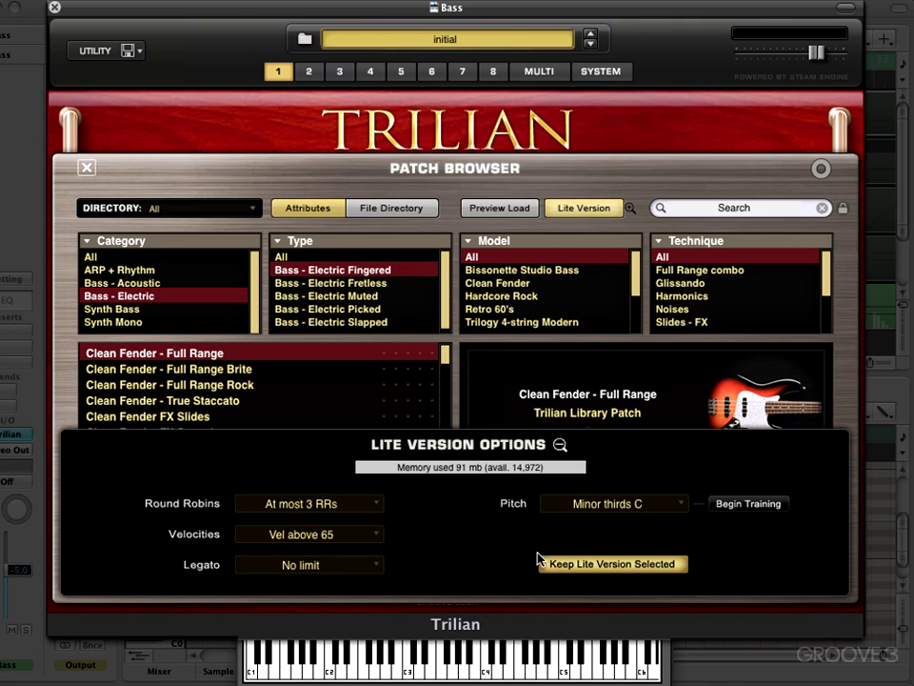
Set the Pitch option to Intervals > Minor thirds C.
click(637, 505)
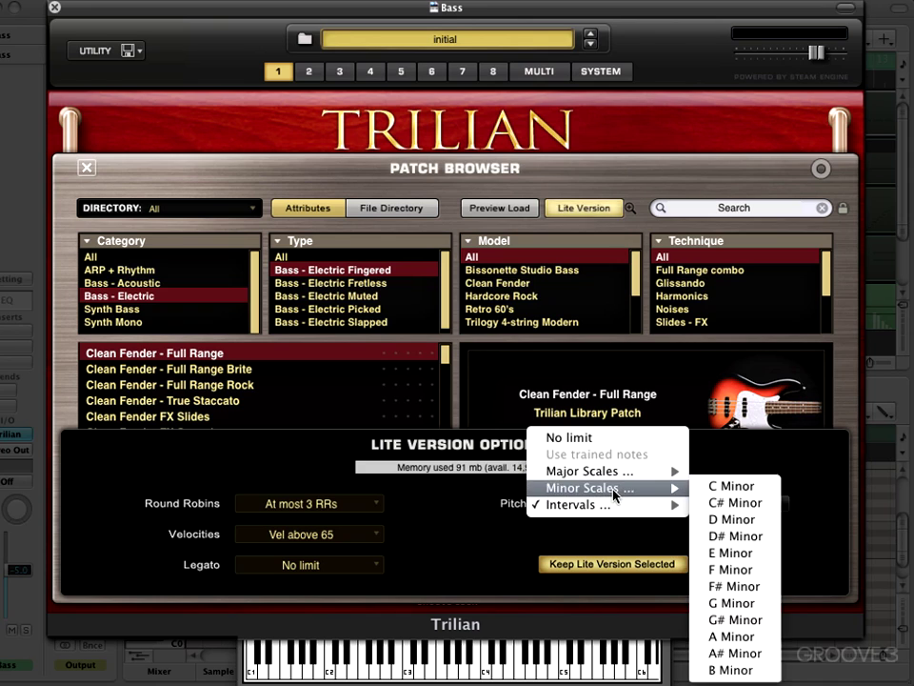
mouse_move(651, 504)
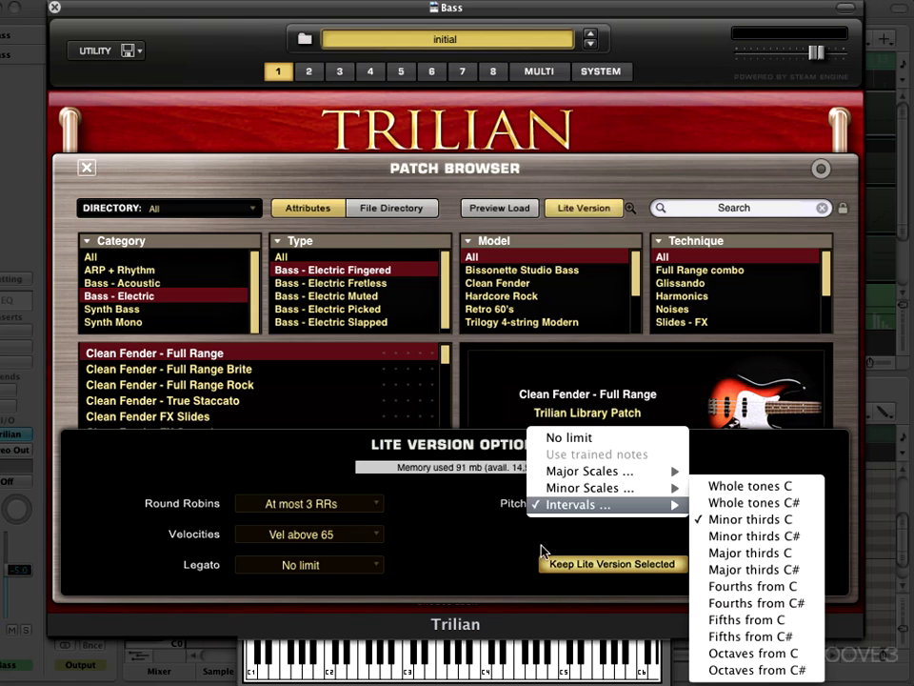
click(488, 546)
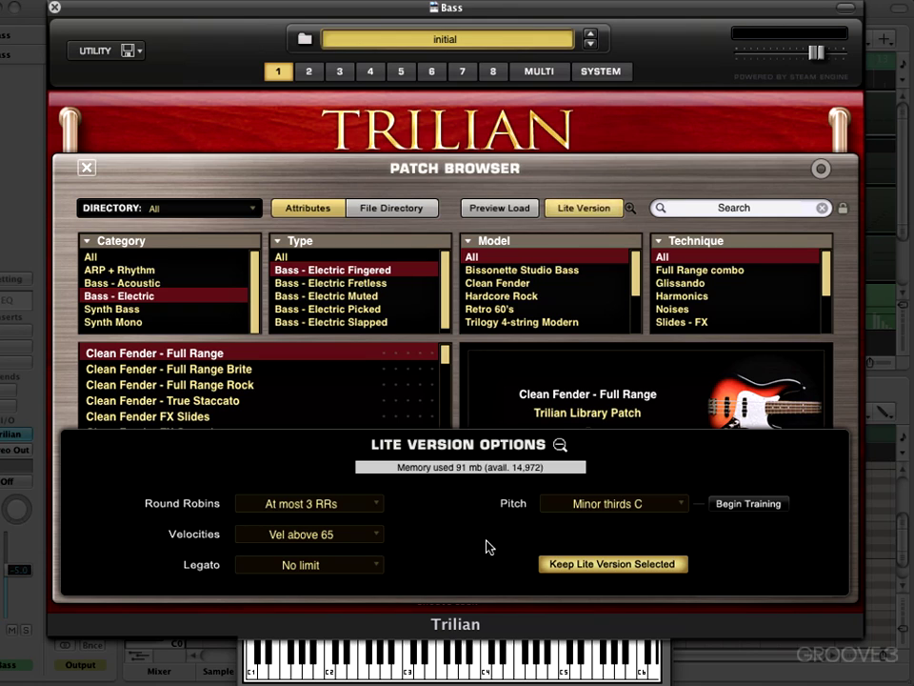
click(630, 506)
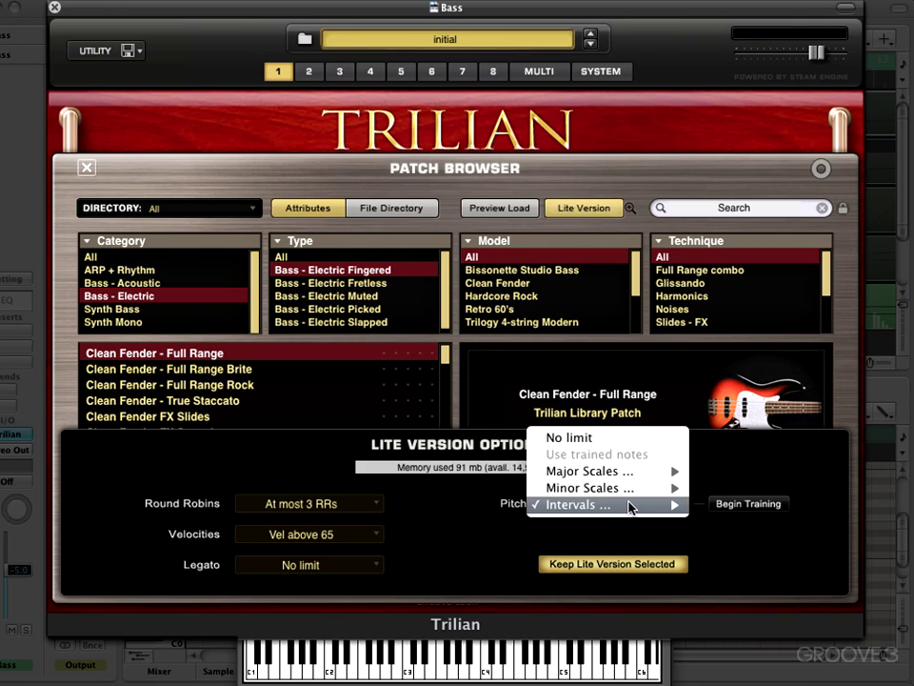
mouse_move(599, 492)
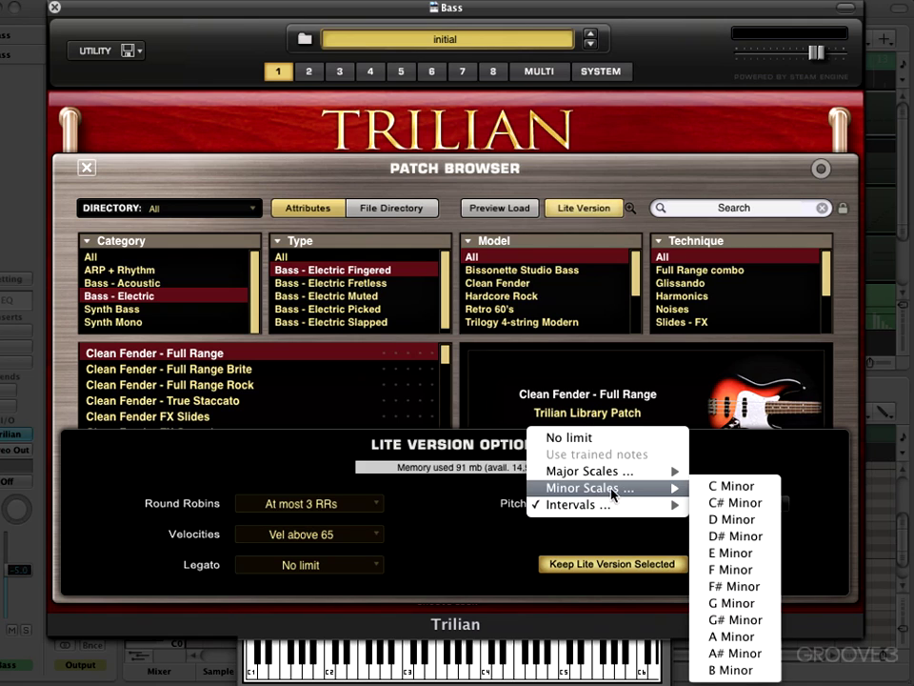
click(573, 539)
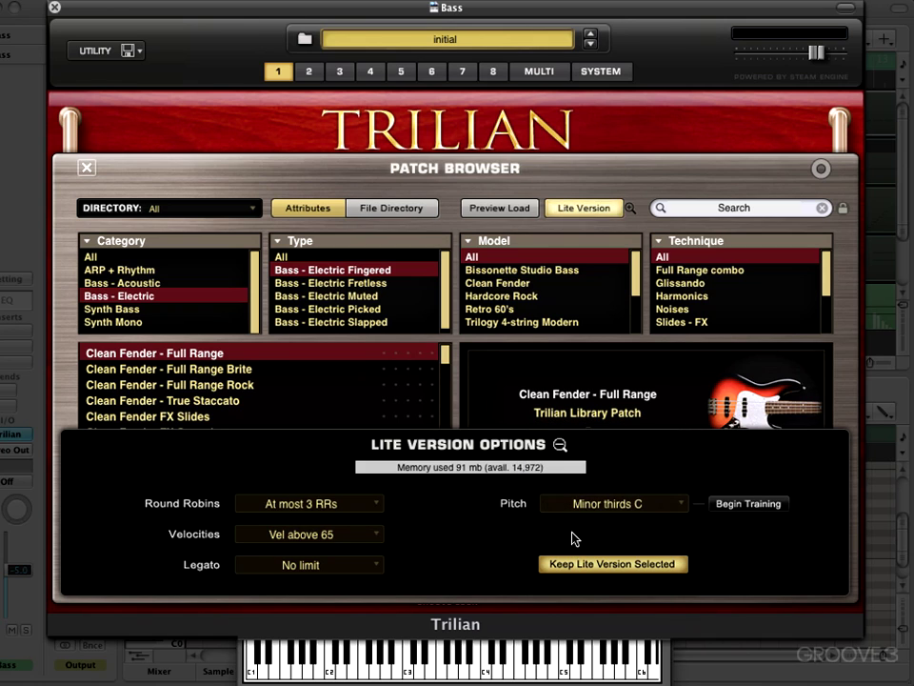
Train Pitch to load only the played notes, cutting memory to 13 mb, and close the options.
click(746, 504)
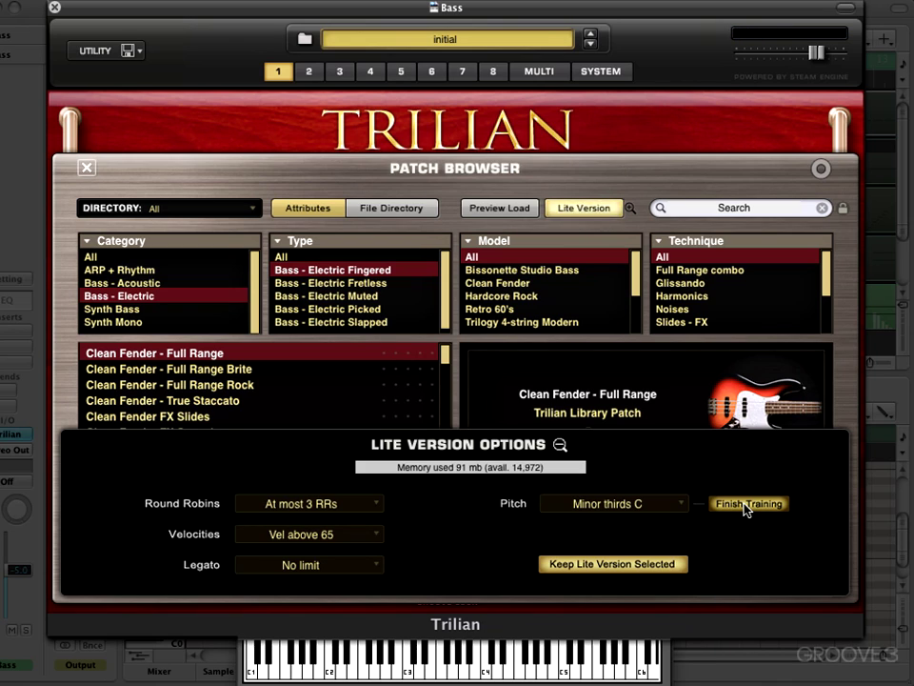
click(746, 504)
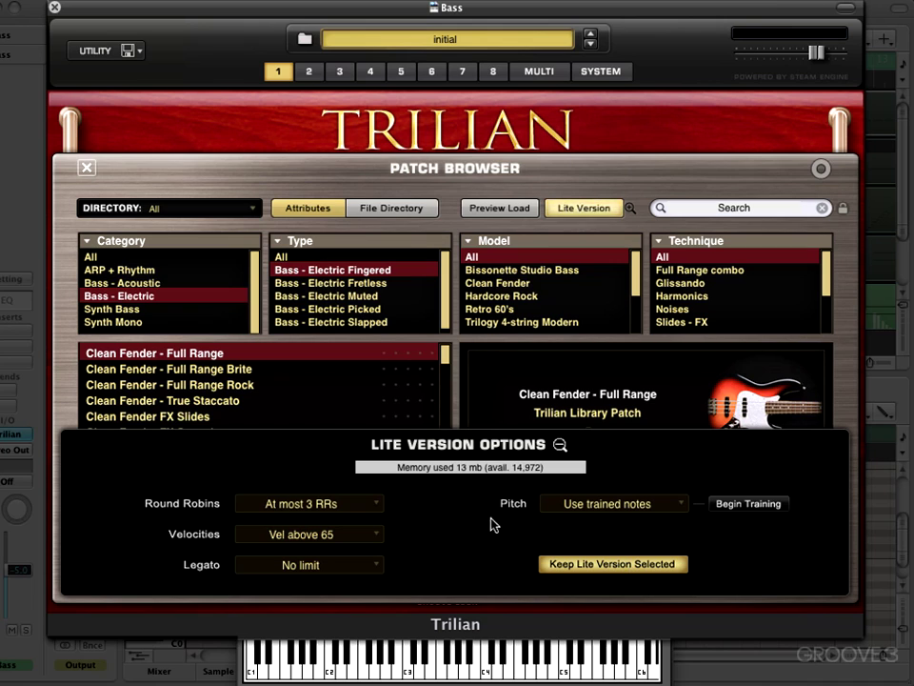
click(559, 445)
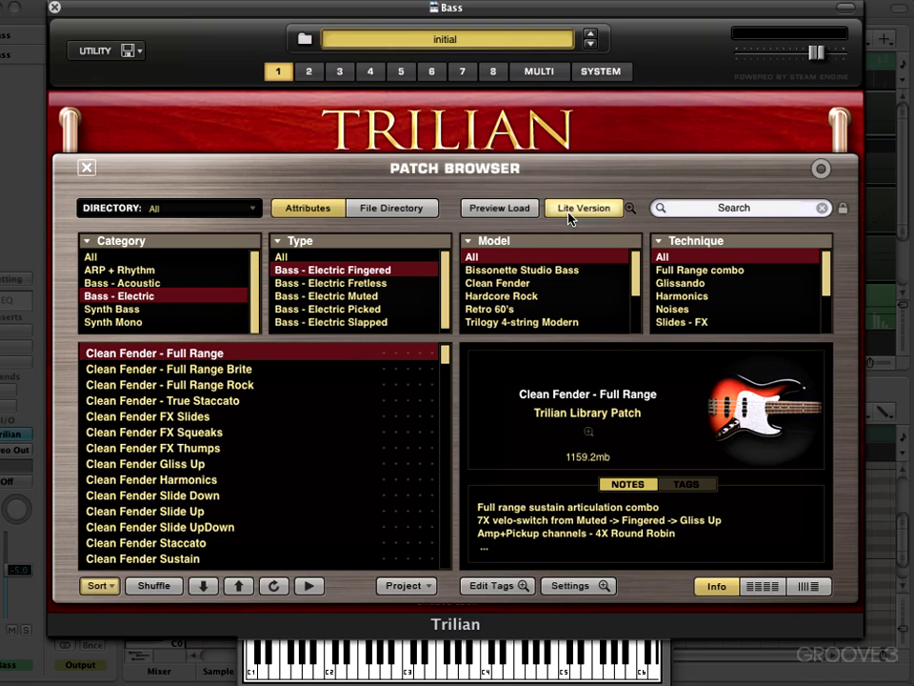
Turn off Keep Lite Version for part 1 so all samples reload at 174 mb.
click(618, 74)
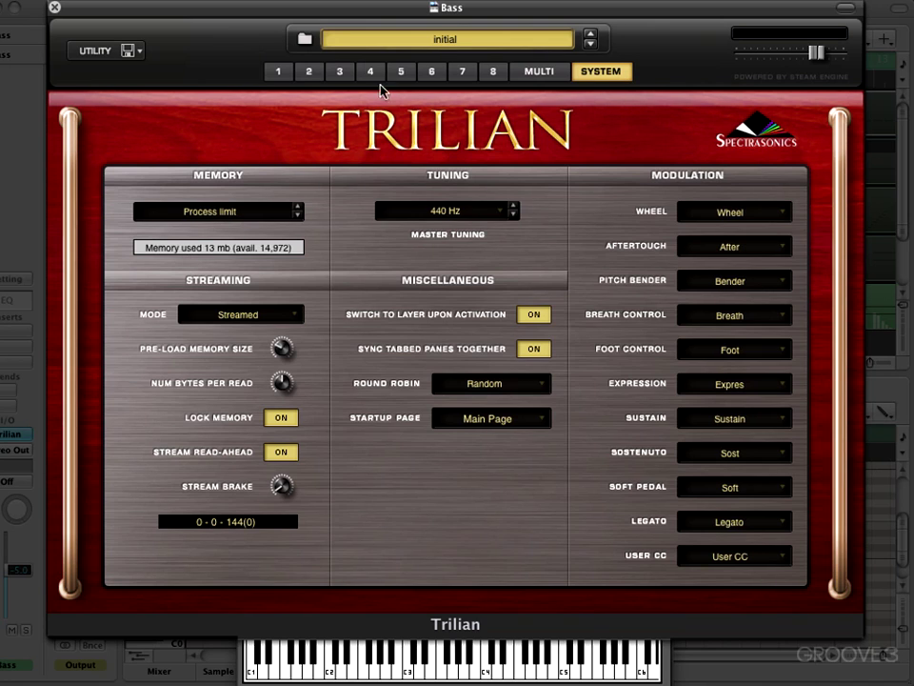
click(279, 74)
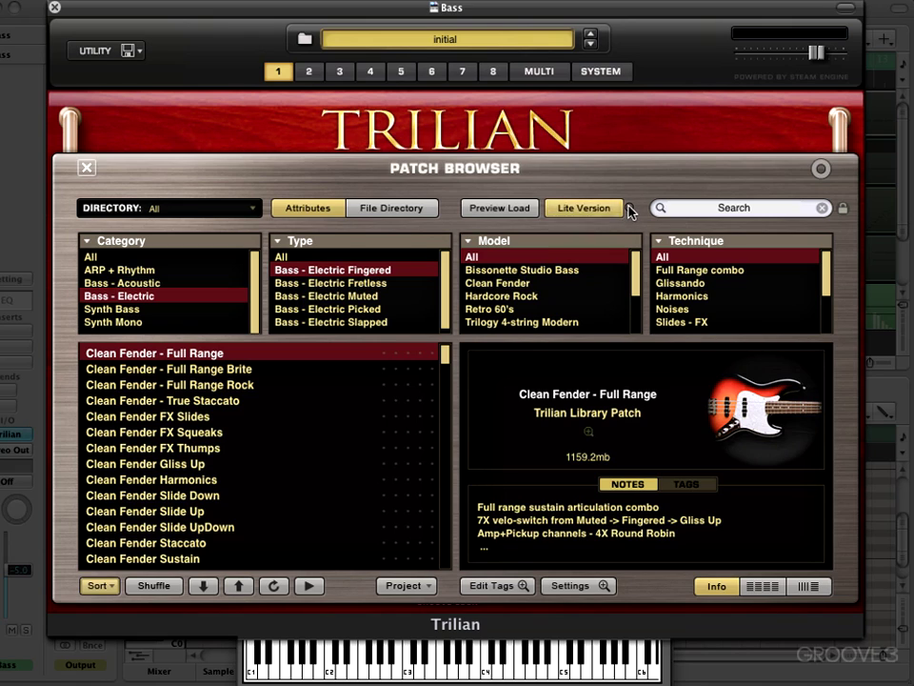
click(624, 207)
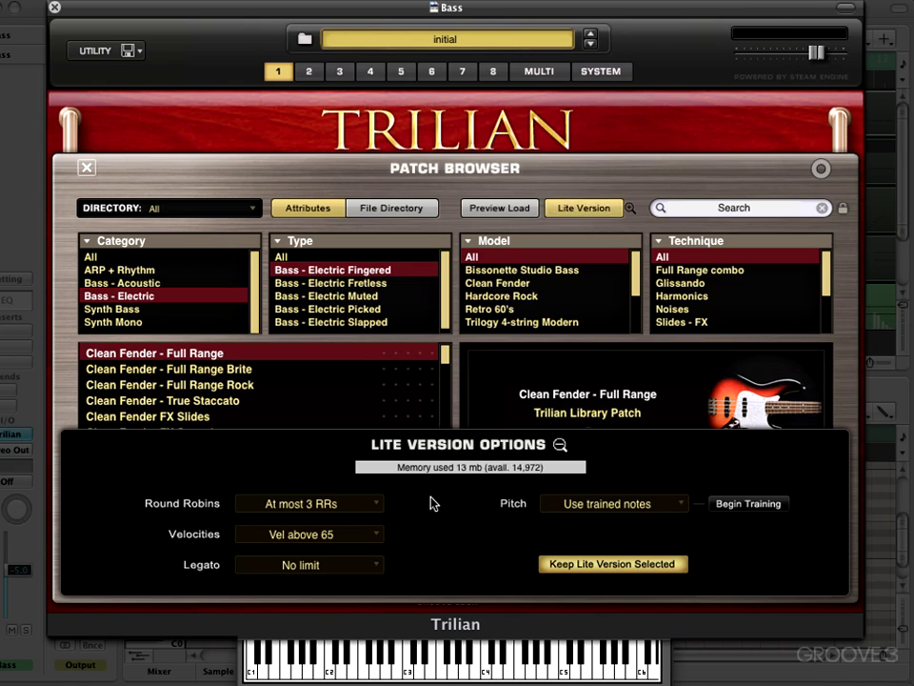
click(586, 208)
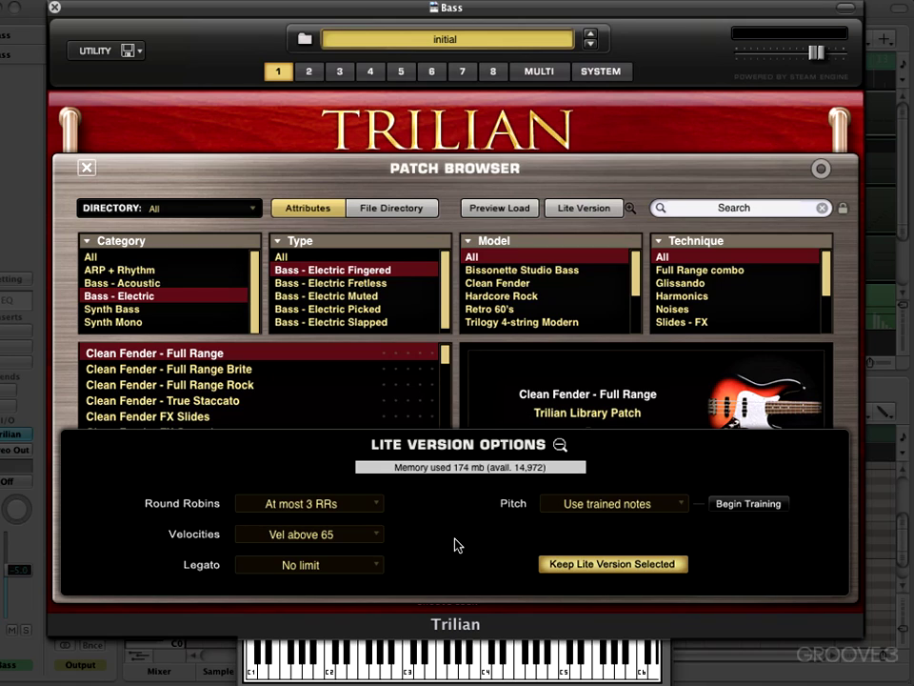
click(564, 444)
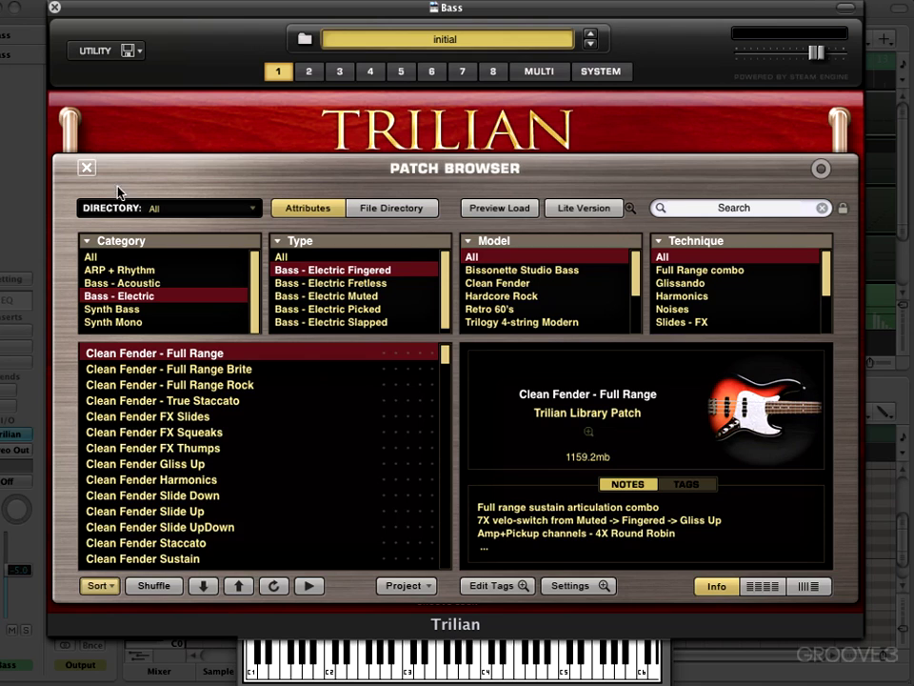
click(85, 167)
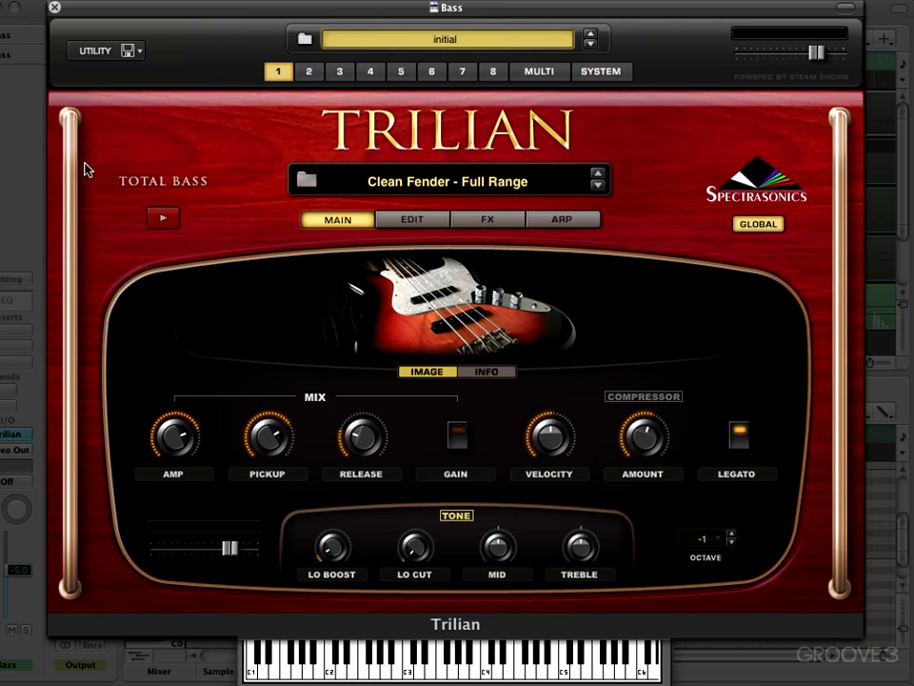
click(413, 225)
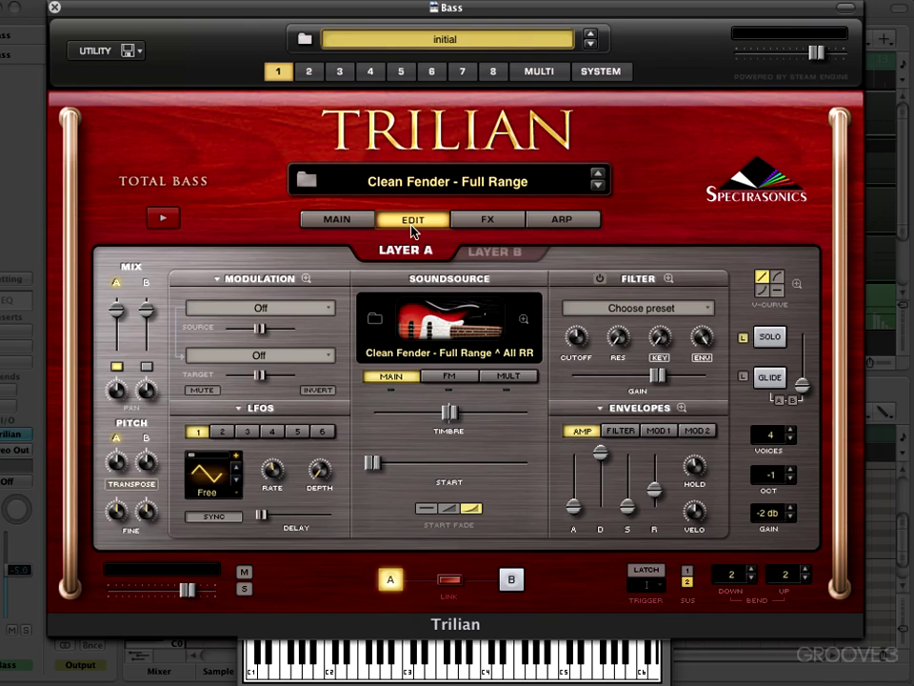
click(489, 260)
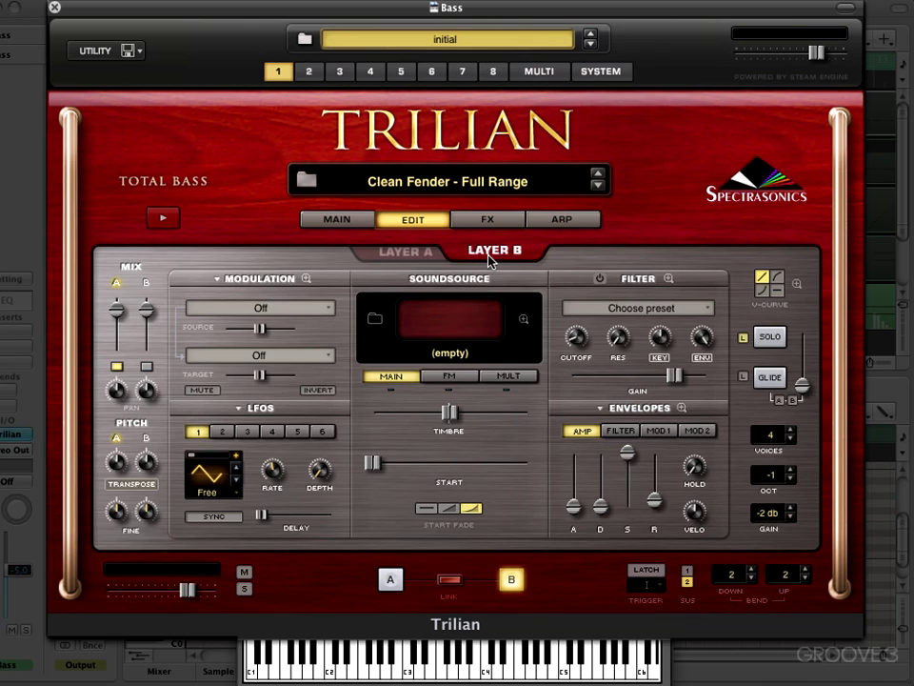
click(425, 255)
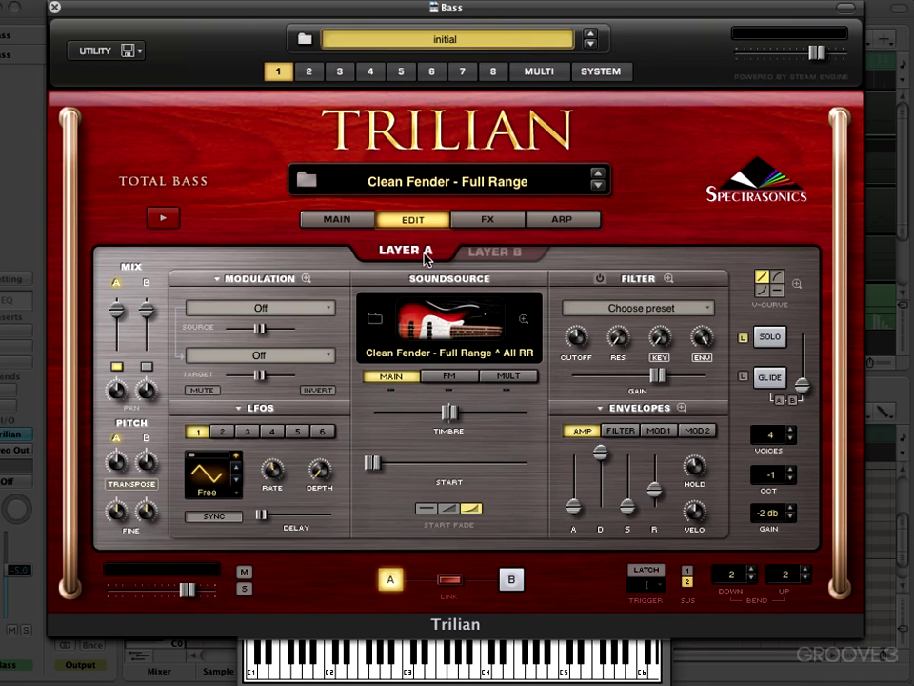
click(522, 319)
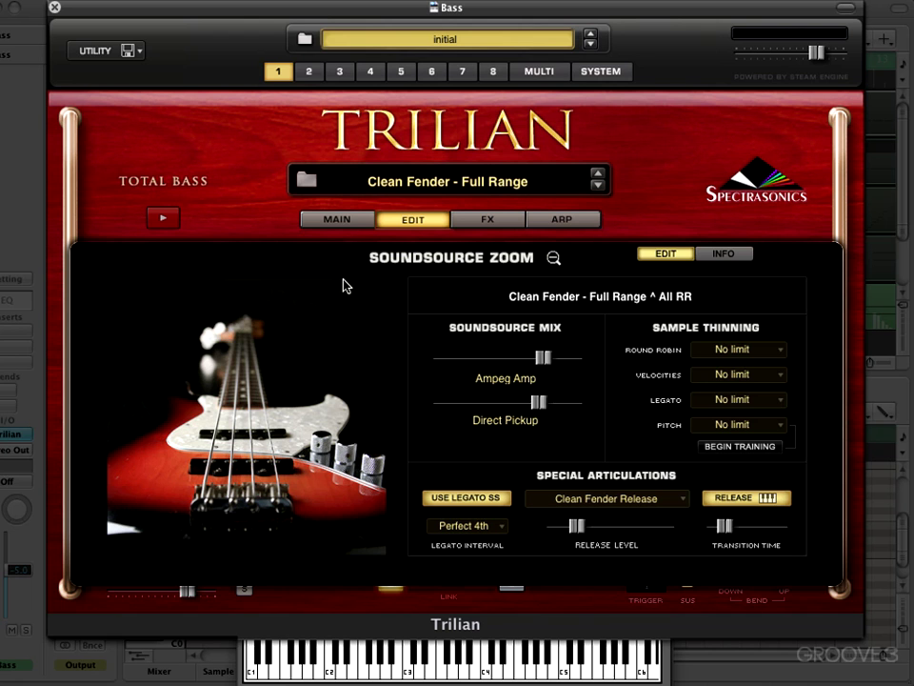
click(367, 187)
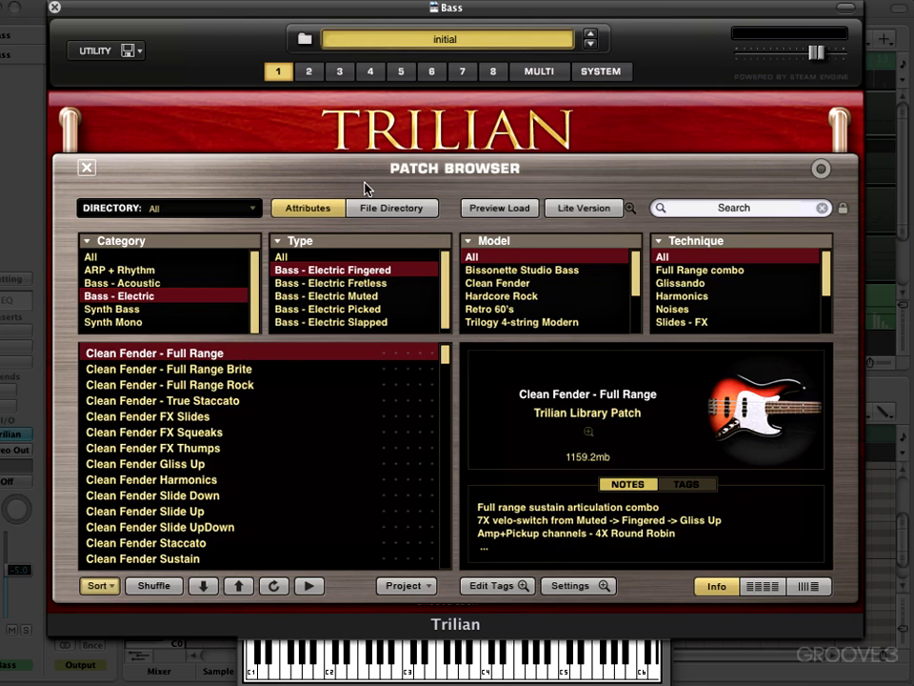